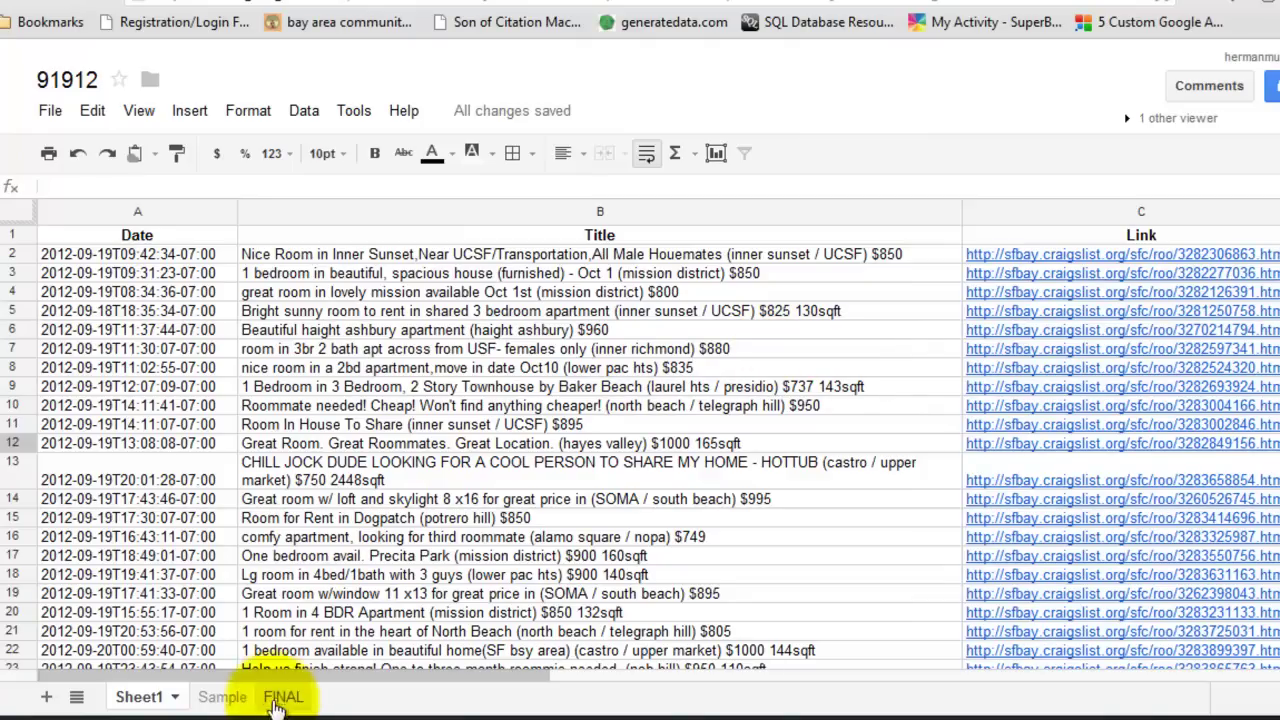
Step: Switch to the Sample sheet to view the location data, location and link parsing formulas
{"action": "left_click", "coordinate": [230, 702]}
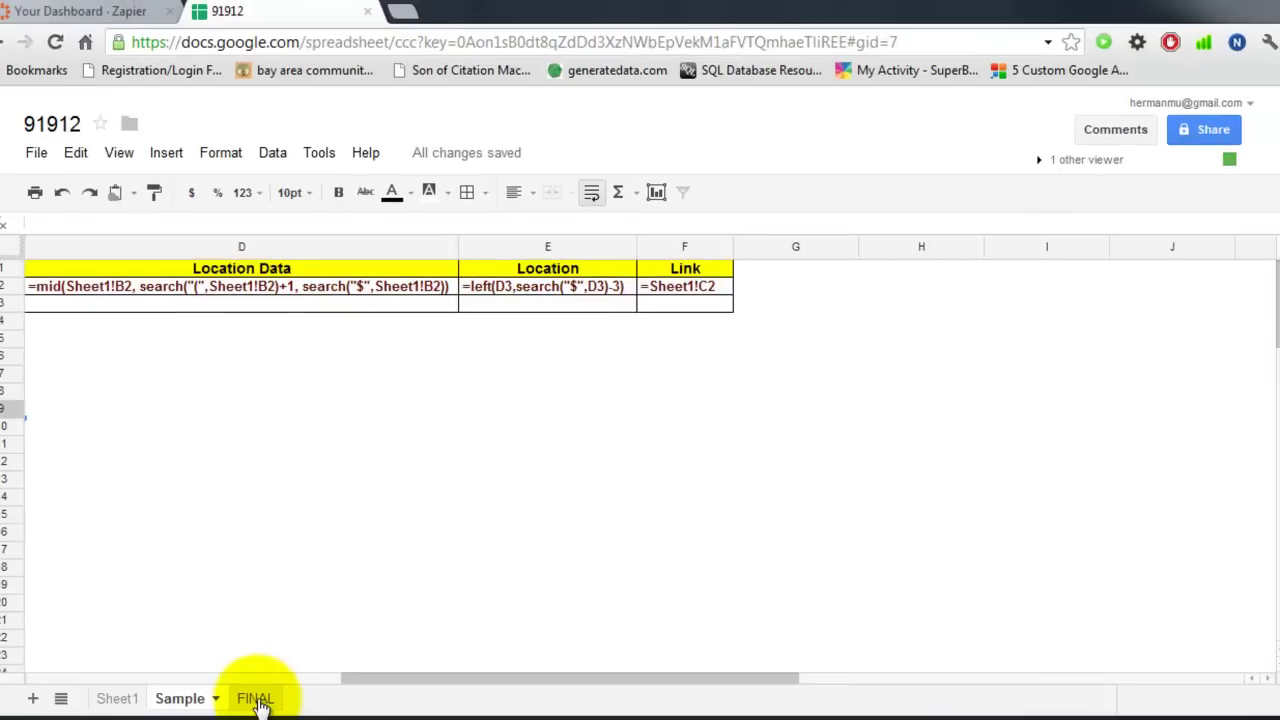
Step: Open the FINAL sheet and scroll across its date, price, title, location and link columns
{"action": "left_click", "coordinate": [258, 699]}
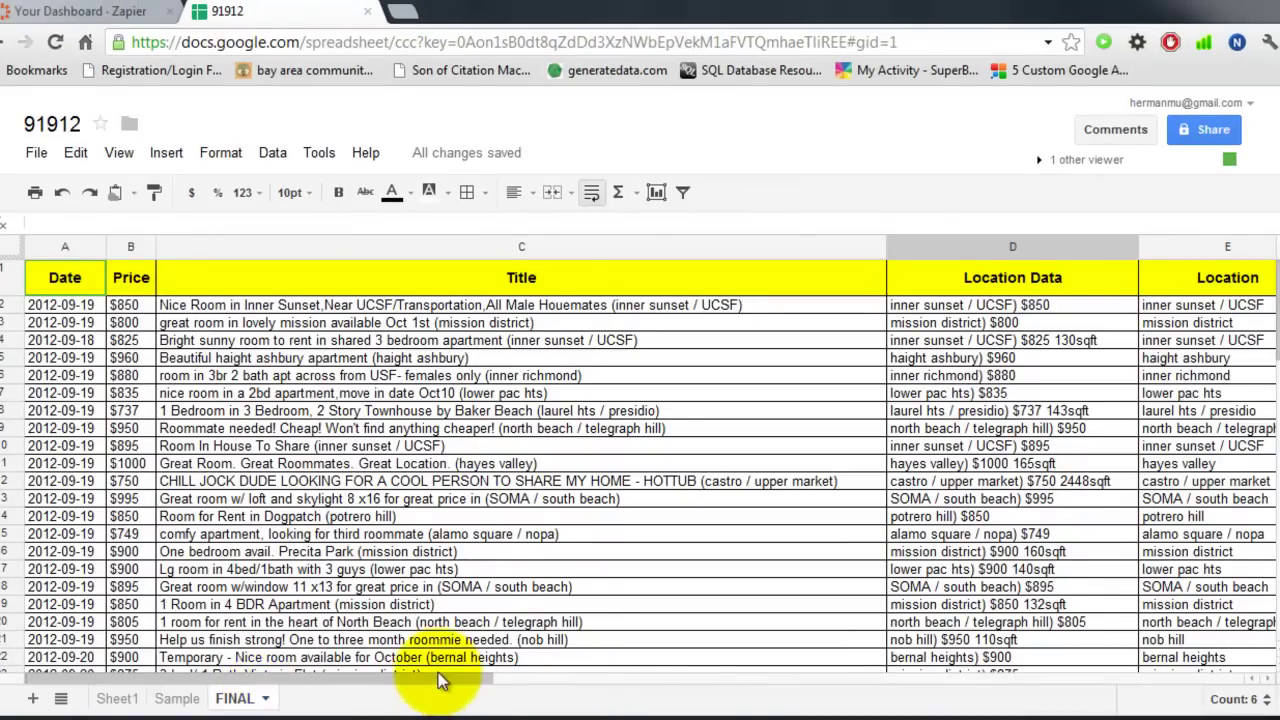
{"action": "mouse_move", "coordinate": [445, 688]}
{"action": "left_mouse_down"}
{"action": "mouse_move", "coordinate": [846, 700]}
{"action": "mouse_move", "coordinate": [428, 678]}
{"action": "left_mouse_up"}
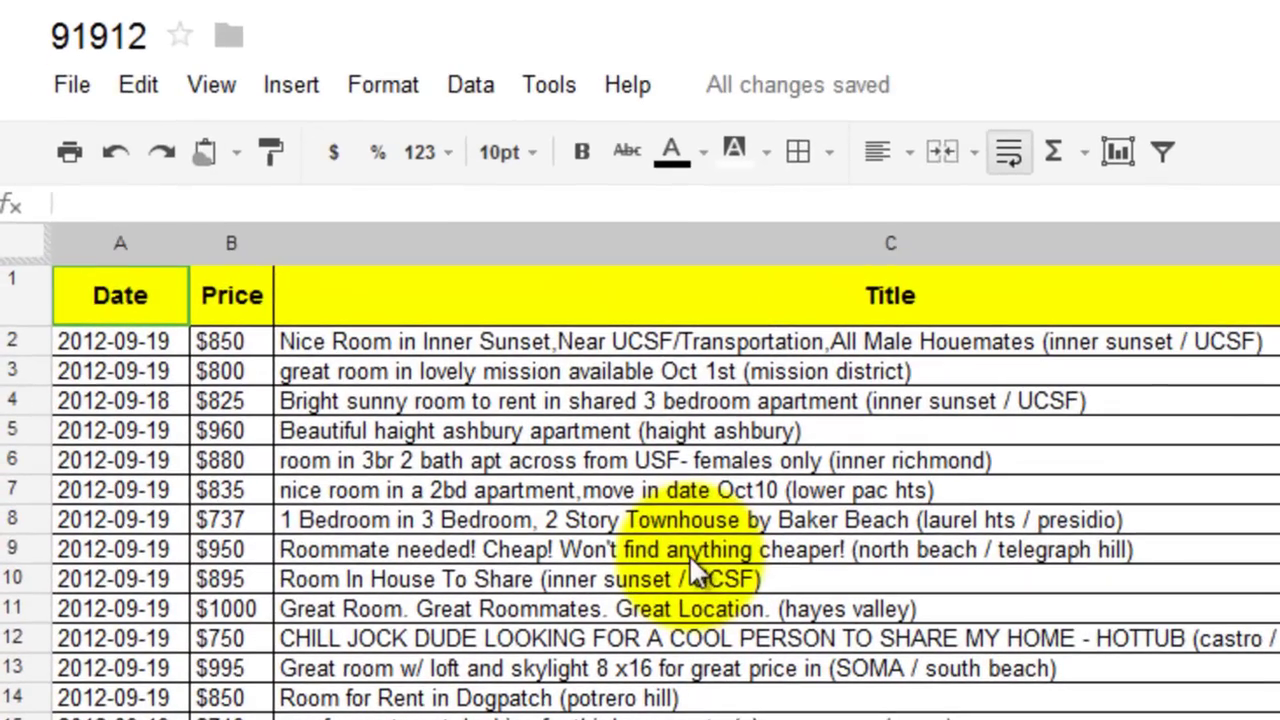
Step: Create a pivot table from FINAL with Location as rows and Price summarized by AVERAGE
{"action": "left_click", "coordinate": [400, 430]}
{"action": "left_click", "coordinate": [470, 85]}
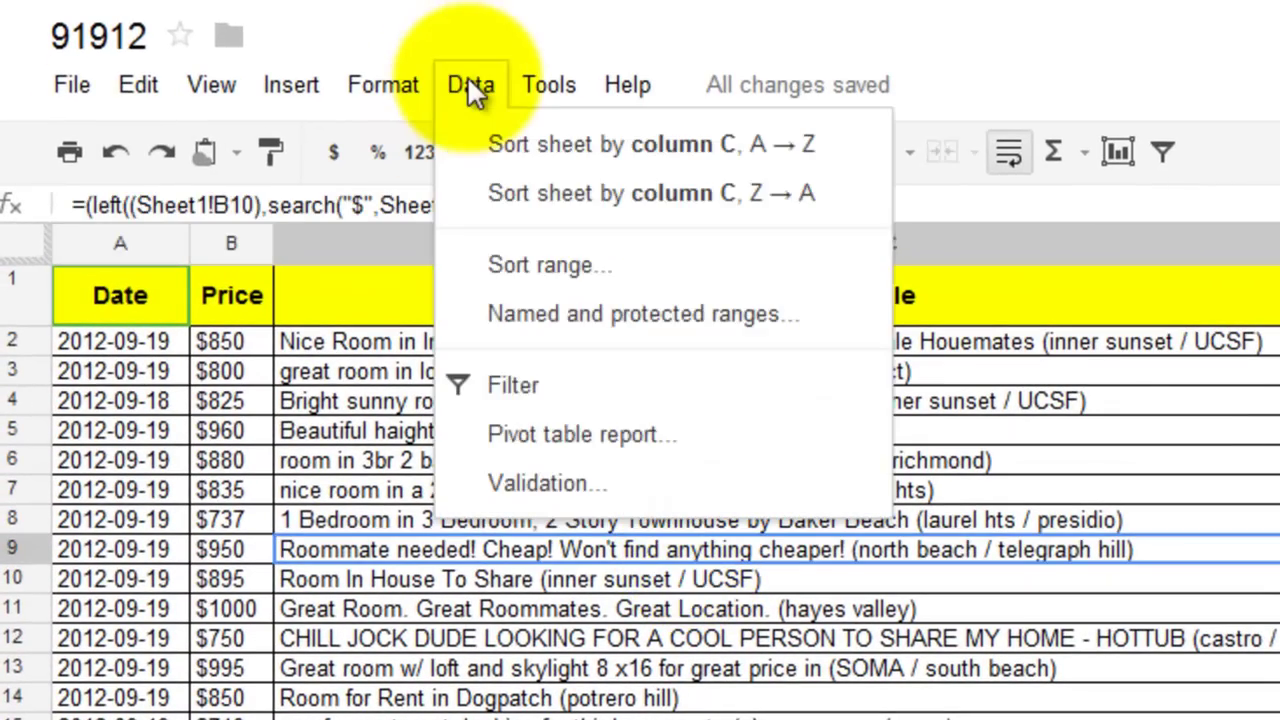
{"action": "left_click", "coordinate": [568, 445]}
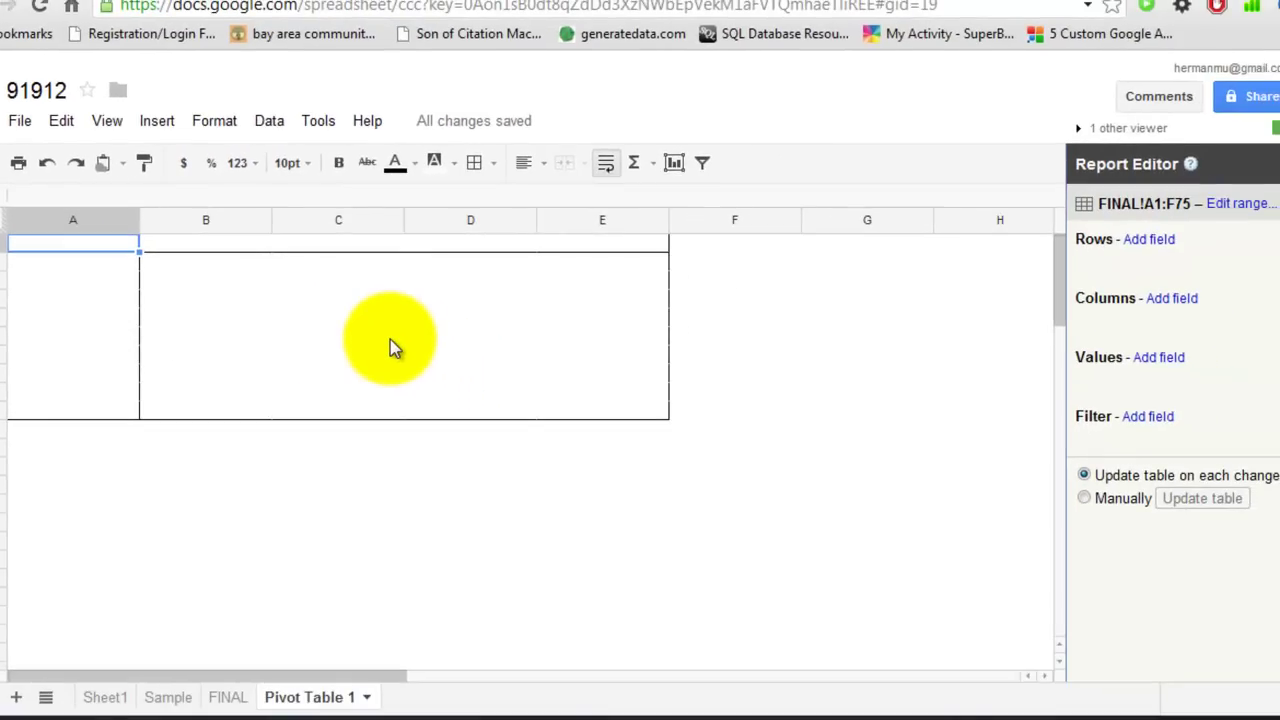
{"action": "left_click", "coordinate": [1145, 239]}
{"action": "left_click", "coordinate": [1018, 390]}
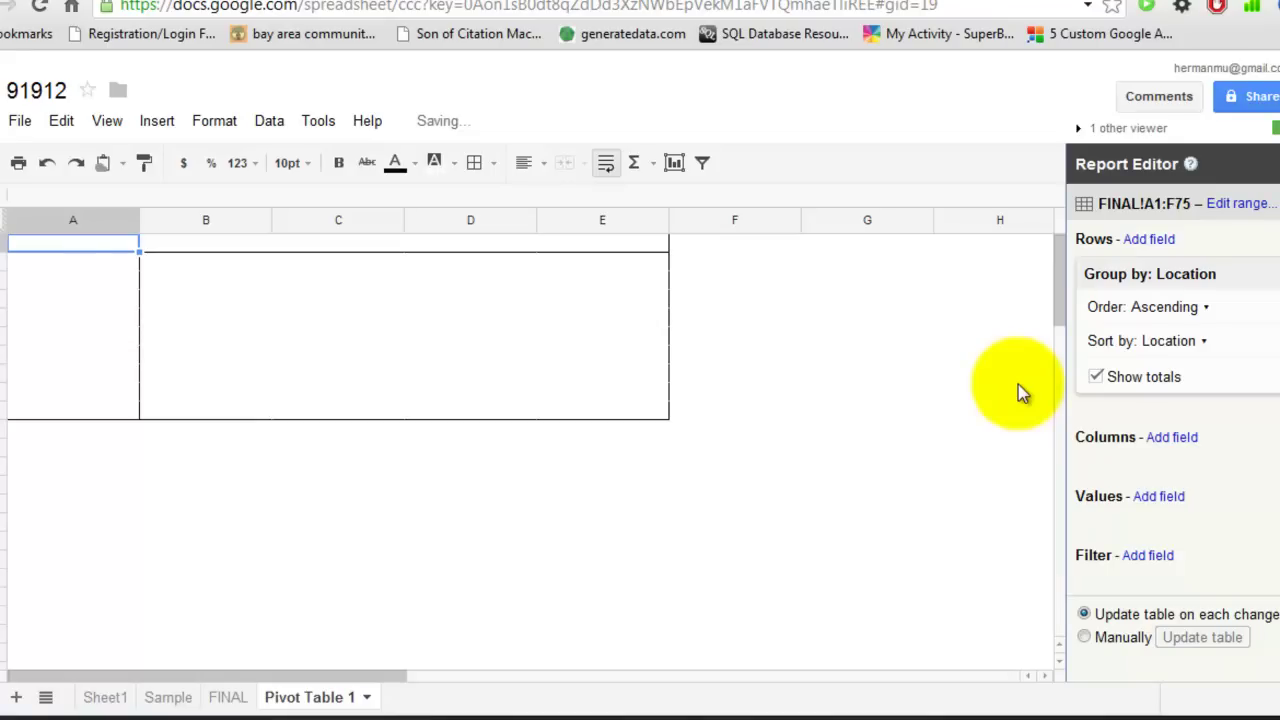
{"action": "left_click", "coordinate": [1165, 497]}
{"action": "left_click", "coordinate": [1062, 560]}
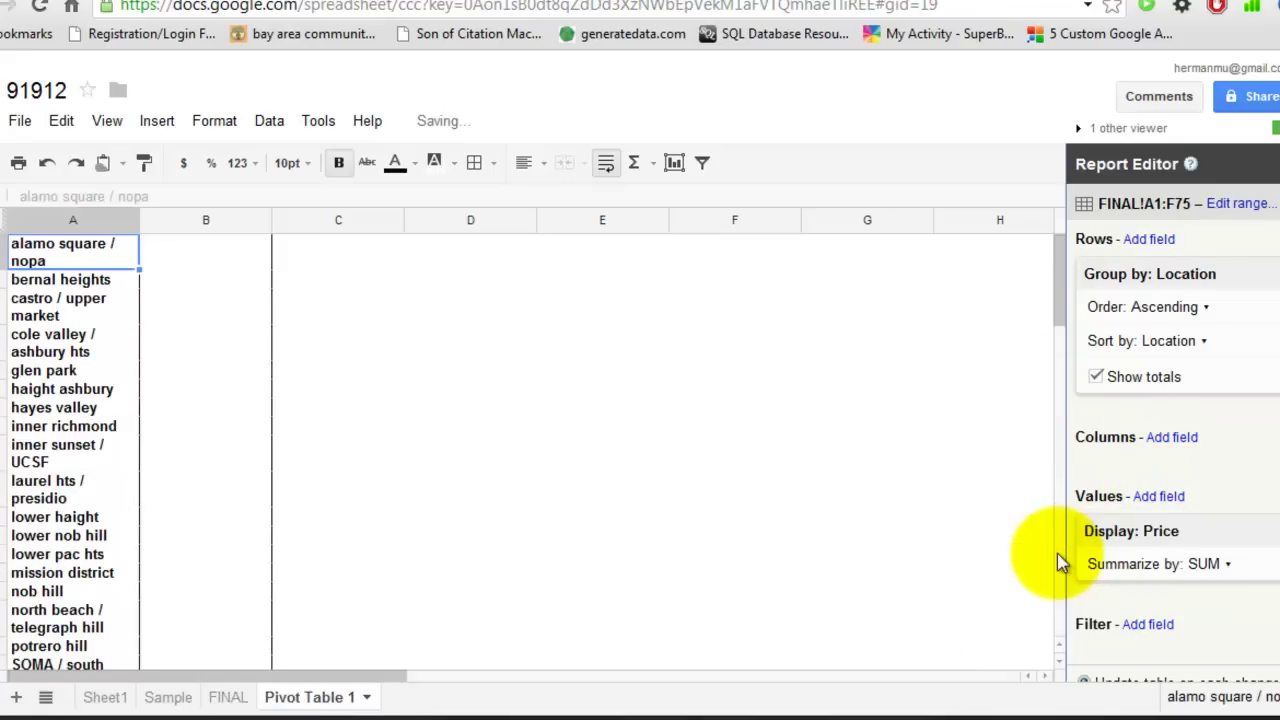
{"action": "left_click", "coordinate": [1228, 568]}
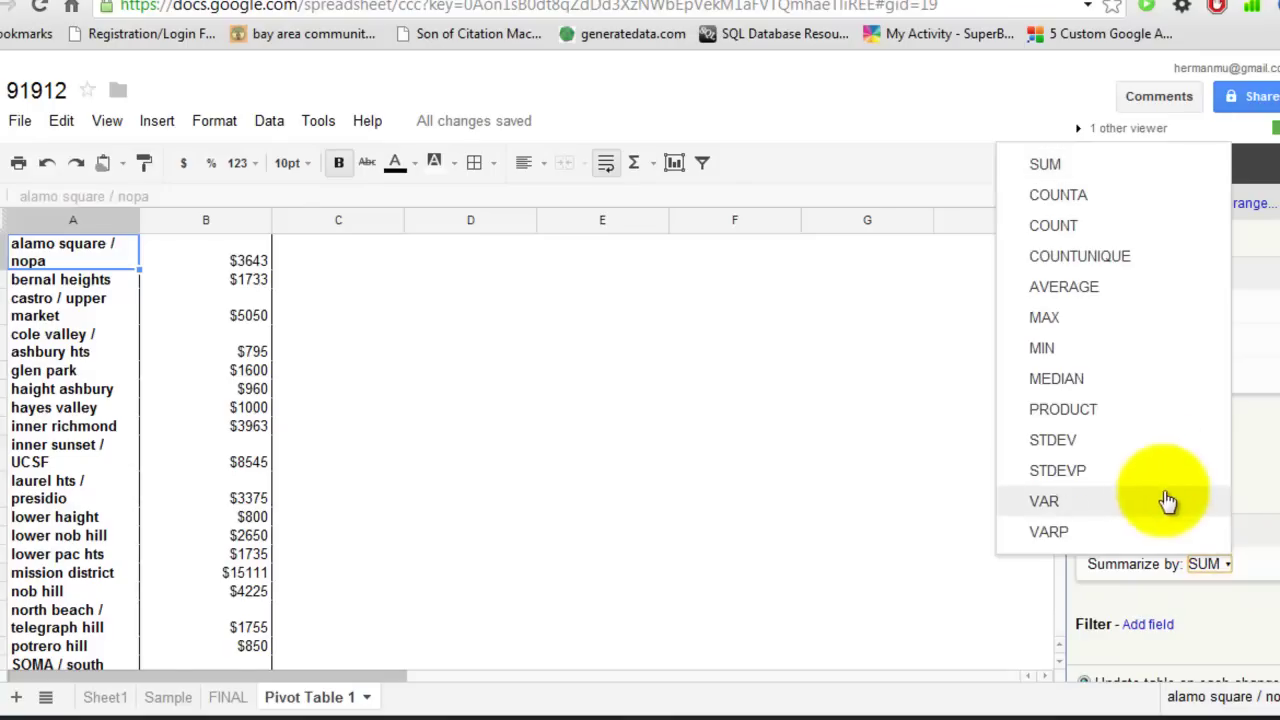
{"action": "left_click", "coordinate": [1100, 288]}
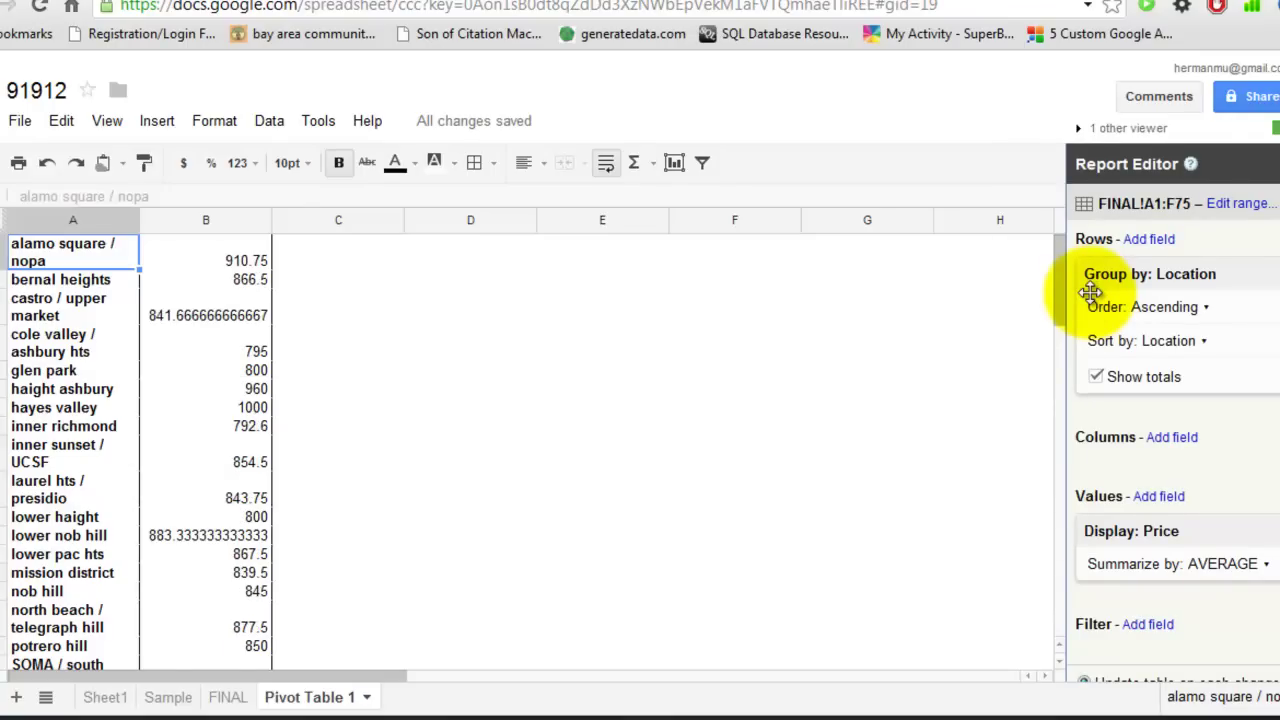
Step: Add Price as a second pivot value summarized by MEDIAN
{"action": "left_click", "coordinate": [1160, 497]}
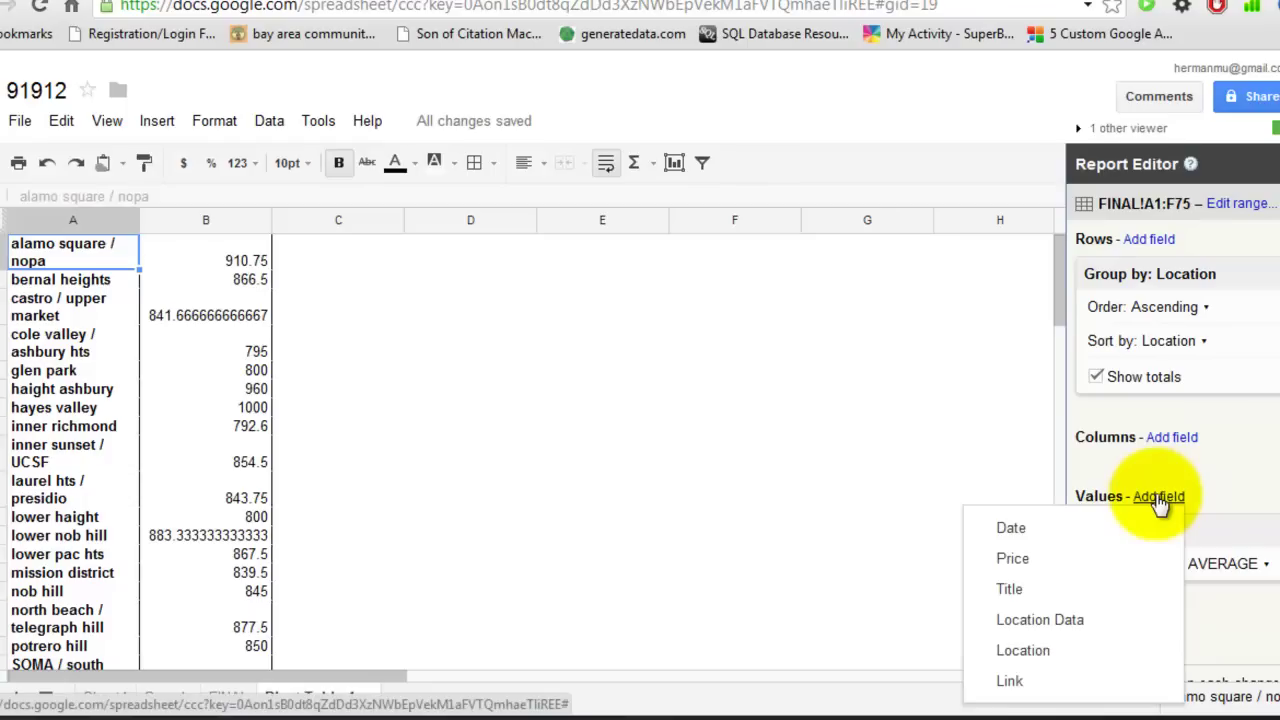
{"action": "left_click", "coordinate": [1015, 560]}
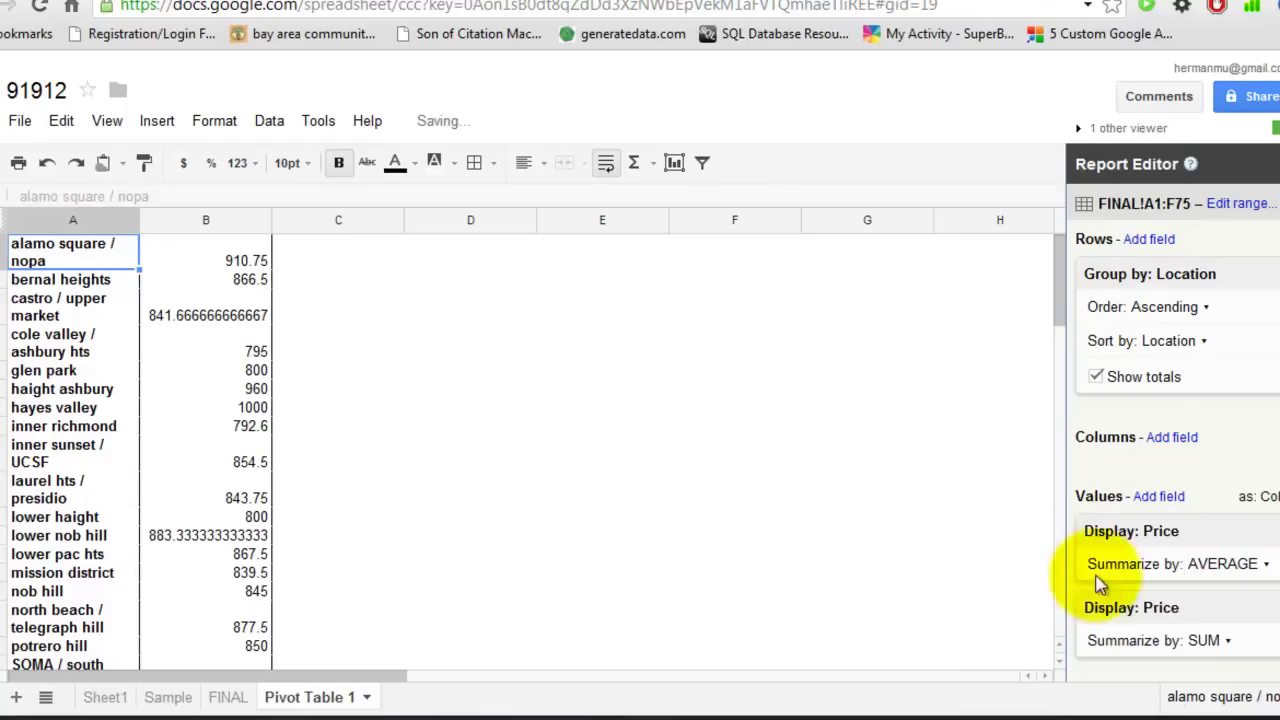
{"action": "left_click", "coordinate": [1230, 640]}
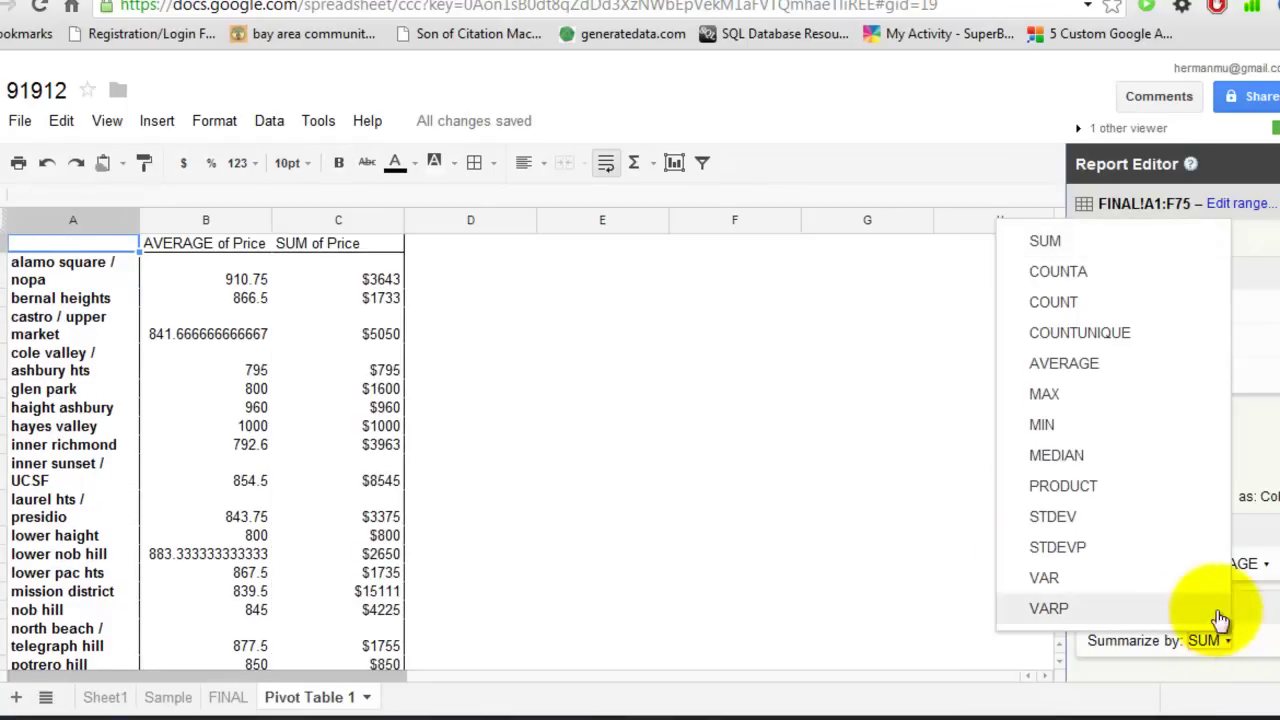
{"action": "left_click", "coordinate": [1100, 456]}
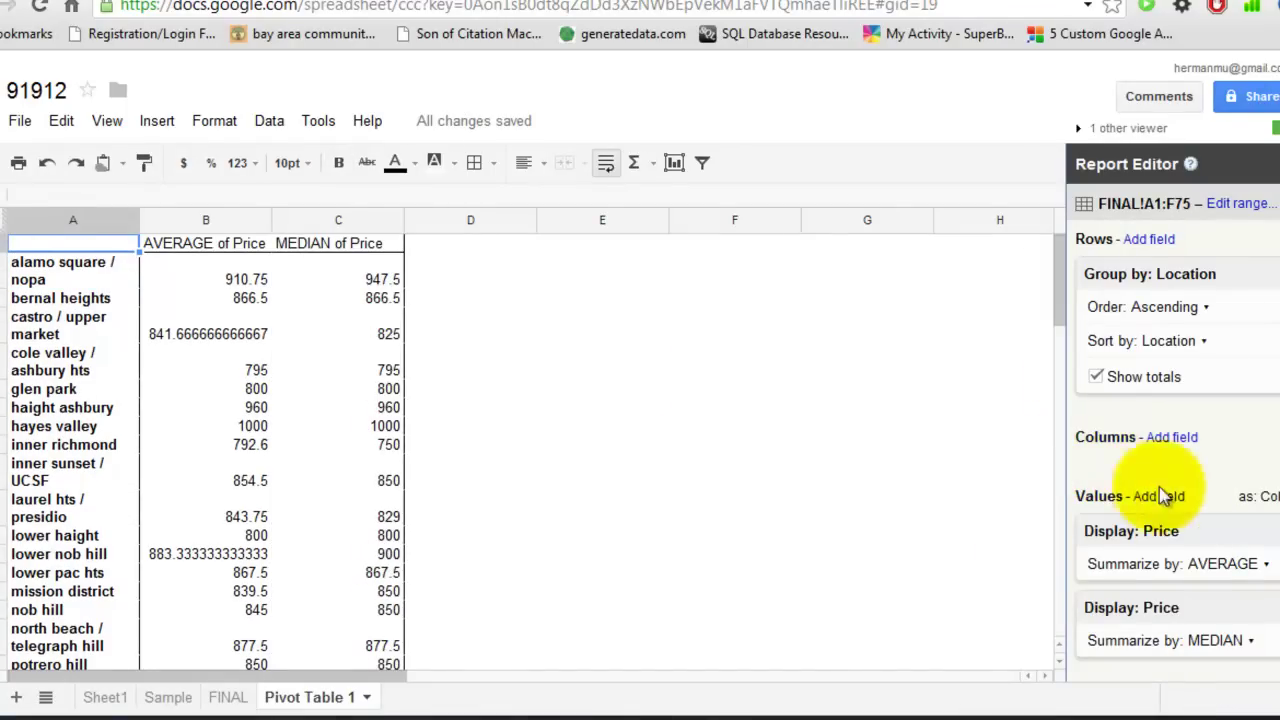
Step: Format the average and median price values through Grand Total as currency
{"action": "left_click", "coordinate": [250, 279]}
{"action": "scroll", "coordinate": [320, 470], "scroll_direction": "down", "scroll_amount": 3}
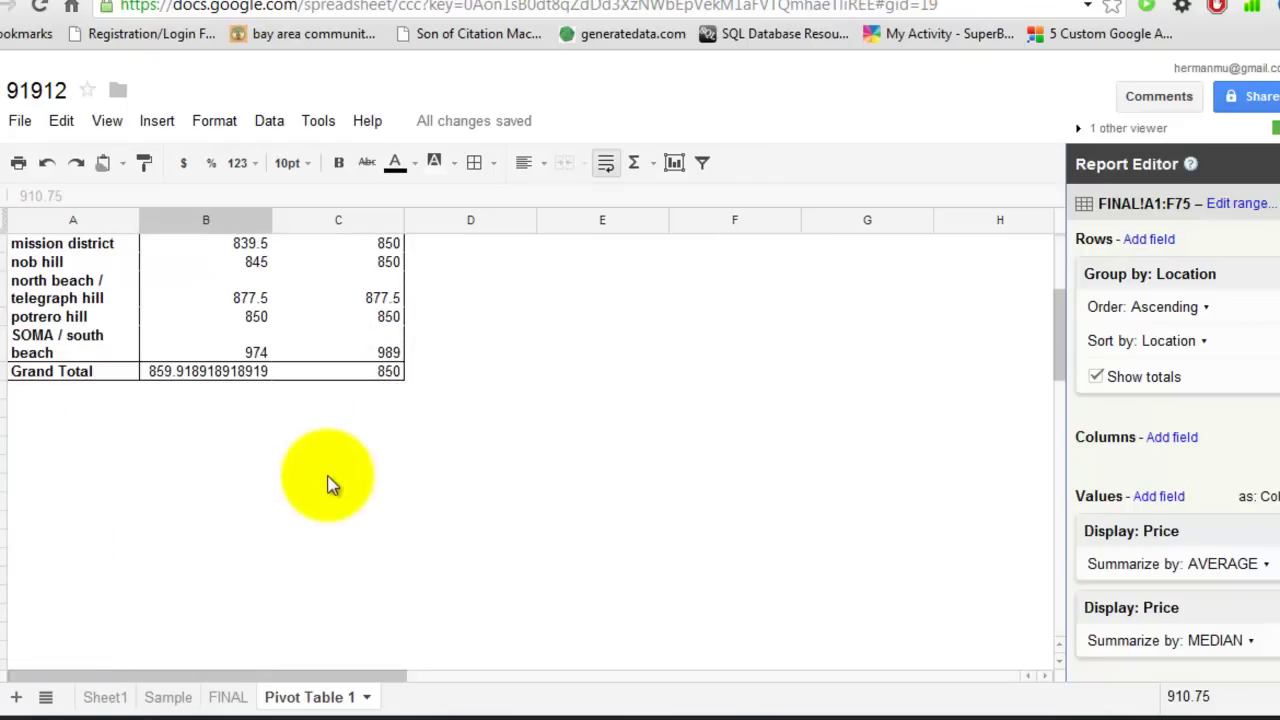
{"action": "left_click", "coordinate": [380, 371], "text": "shift"}
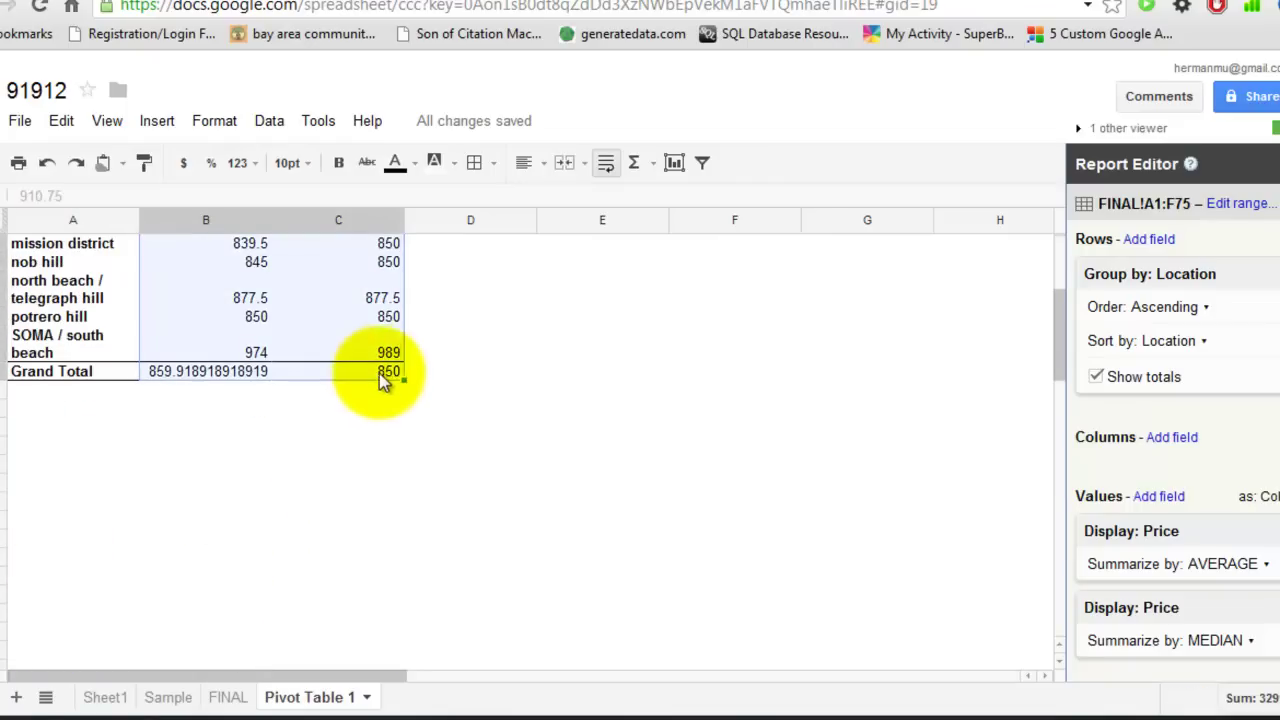
{"action": "left_click", "coordinate": [184, 163]}
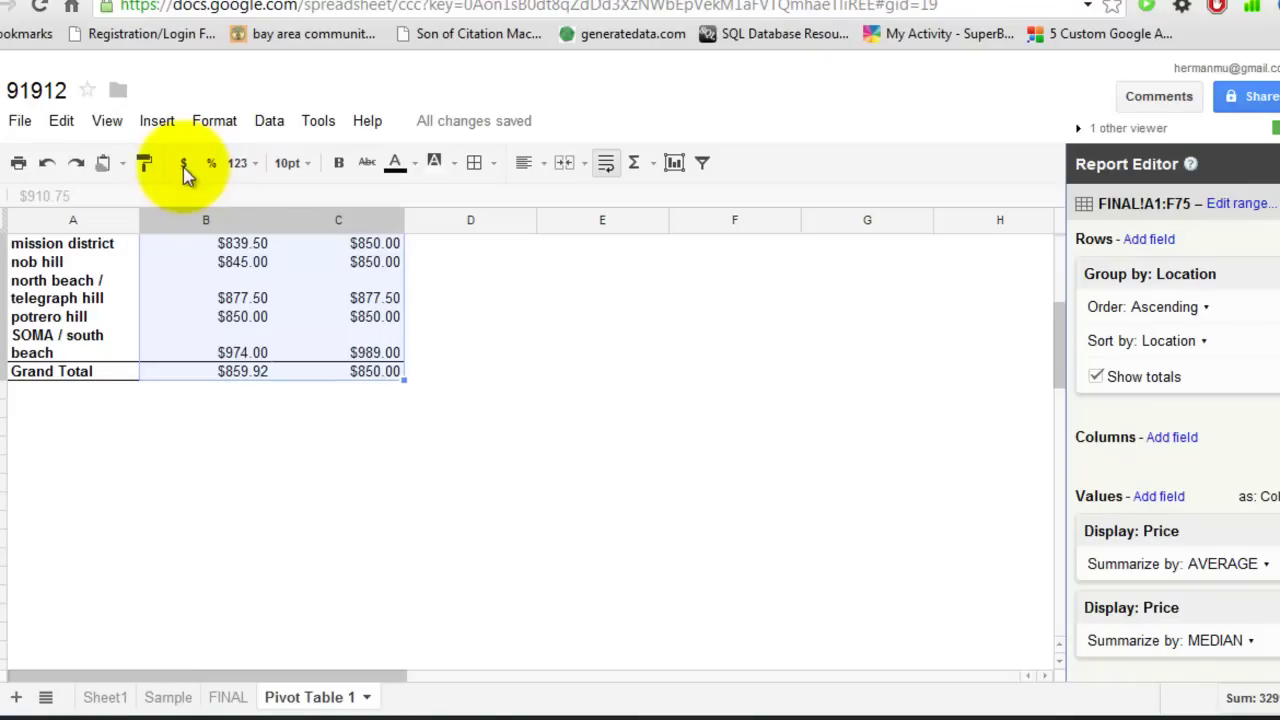
{"action": "scroll", "coordinate": [150, 312], "scroll_direction": "up", "scroll_amount": 5}
{"action": "left_click", "coordinate": [85, 283]}
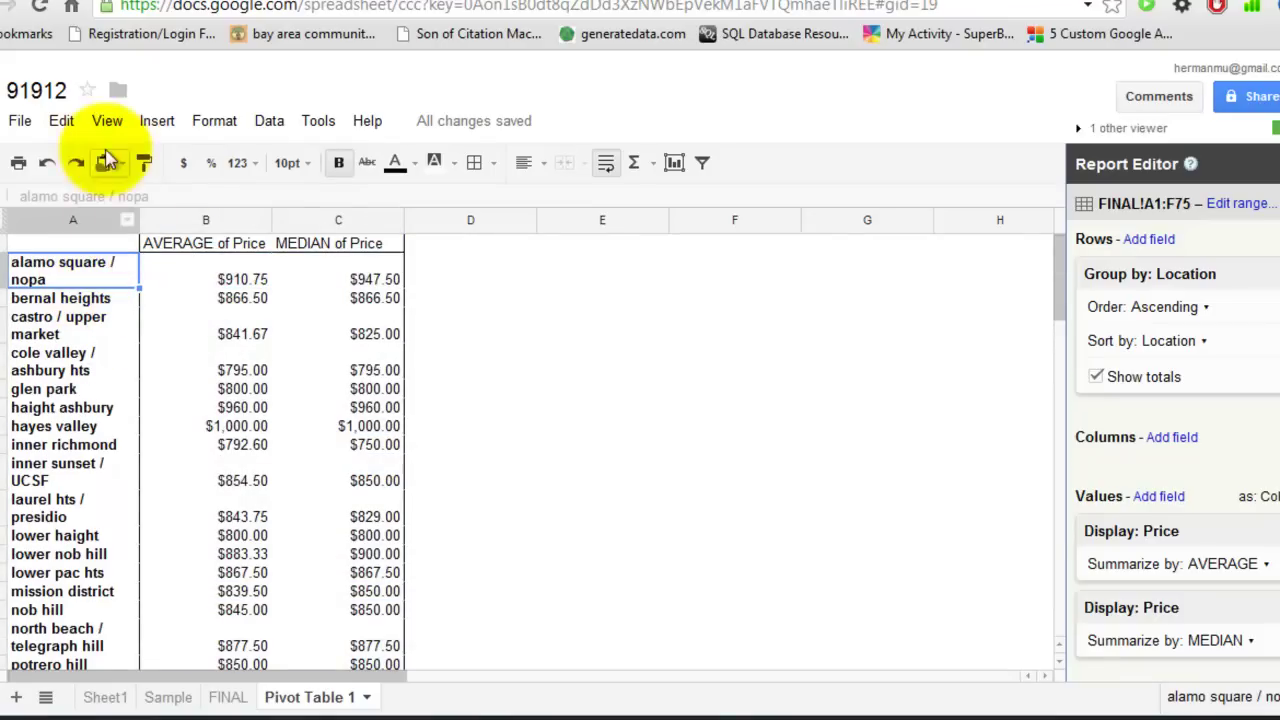
Step: Insert the recommended area chart from the pivot table's average and median prices
{"action": "left_click", "coordinate": [160, 121]}
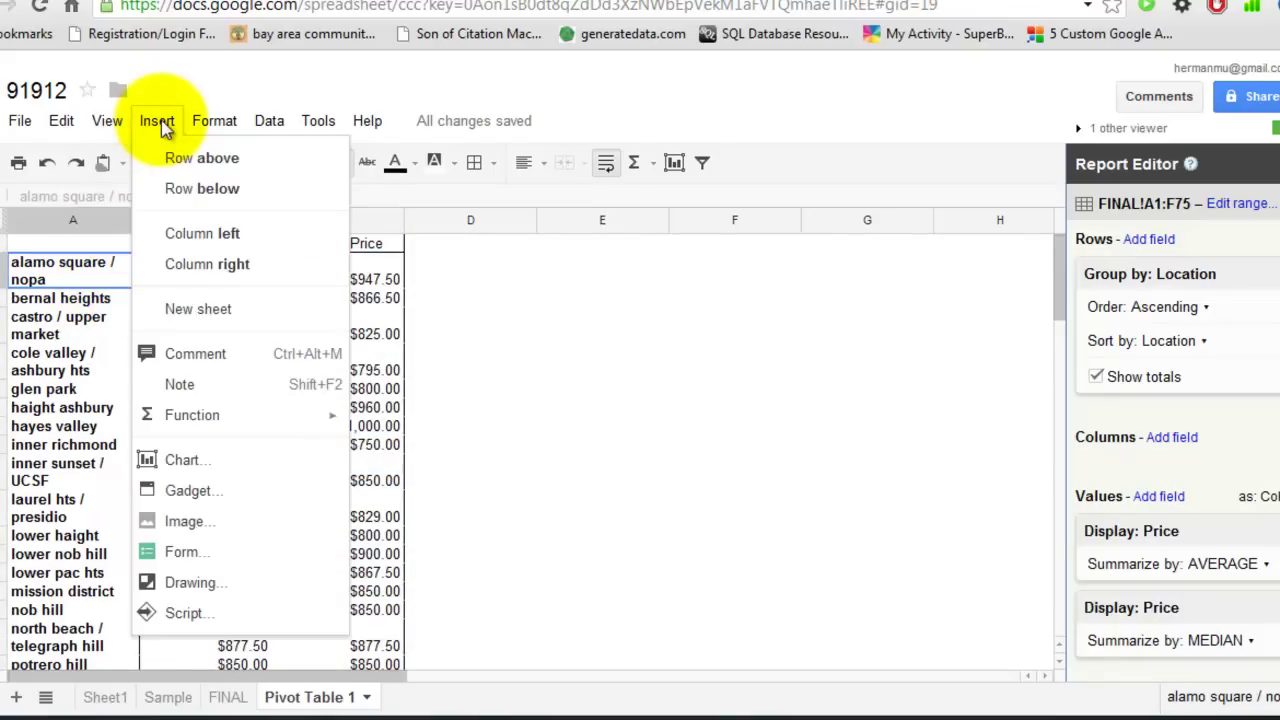
{"action": "left_click", "coordinate": [240, 458]}
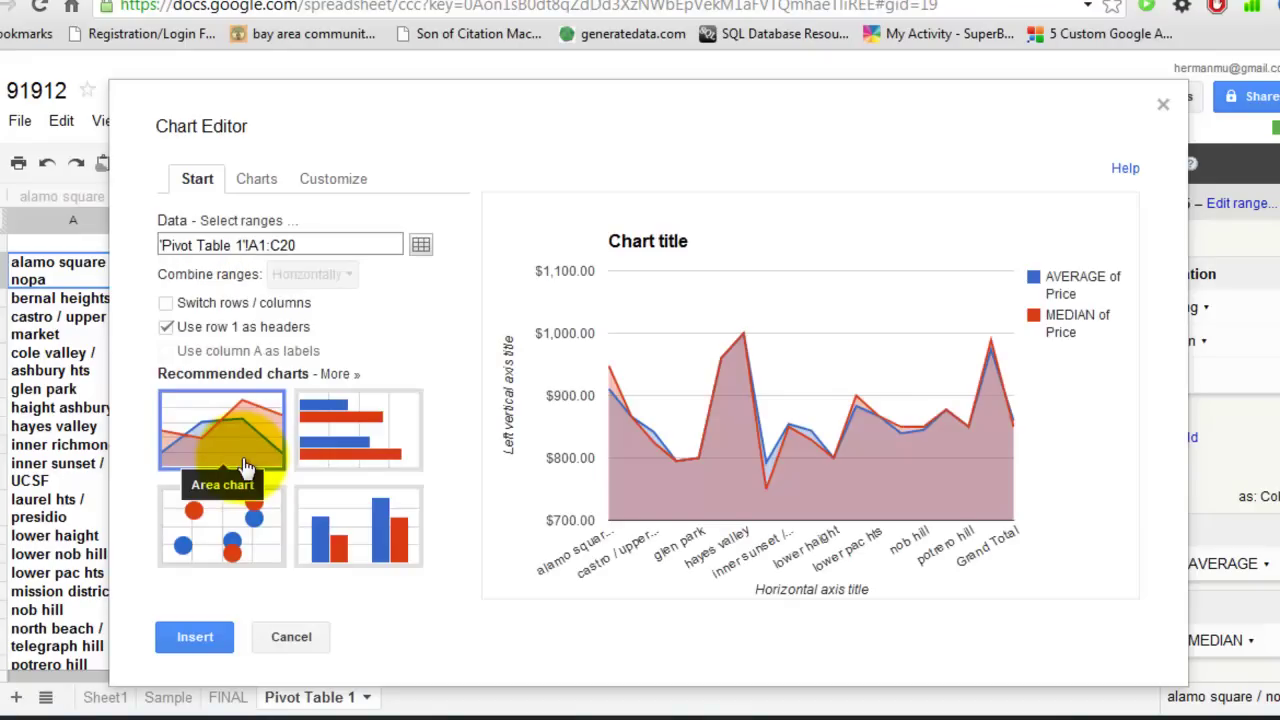
{"action": "left_click", "coordinate": [218, 645]}
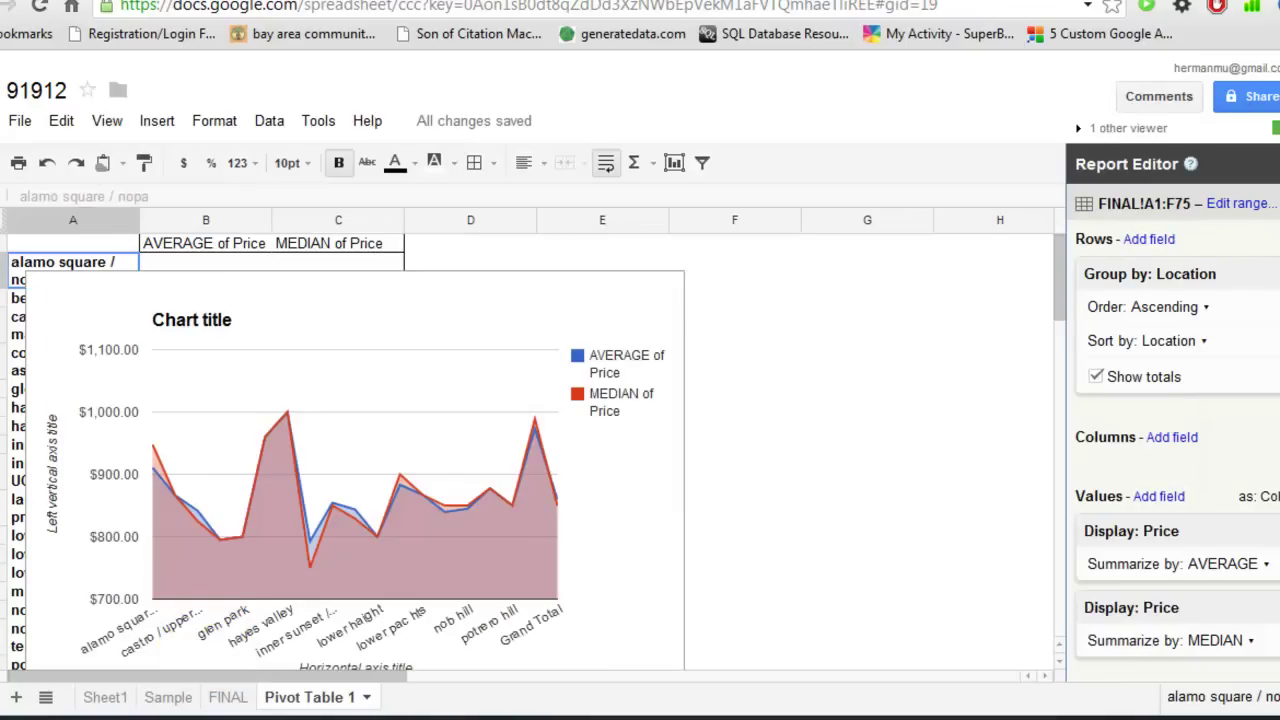
Step: Move the area chart right of the pivot table, widen it, and clear its vertical axis title
{"action": "mouse_move", "coordinate": [585, 290]}
{"action": "left_mouse_down"}
{"action": "mouse_move", "coordinate": [967, 263]}
{"action": "mouse_move", "coordinate": [956, 261]}
{"action": "left_mouse_up"}
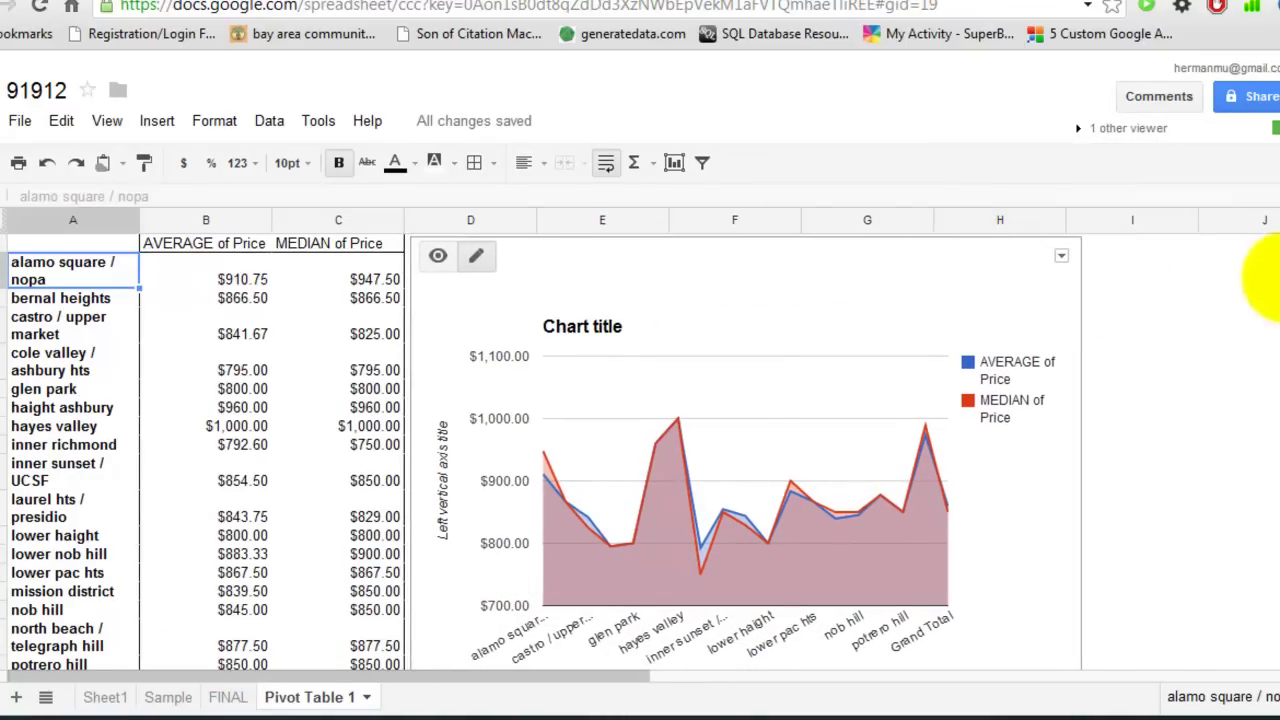
{"action": "left_click_drag", "start_coordinate": [1075, 614], "coordinate": [1276, 596]}
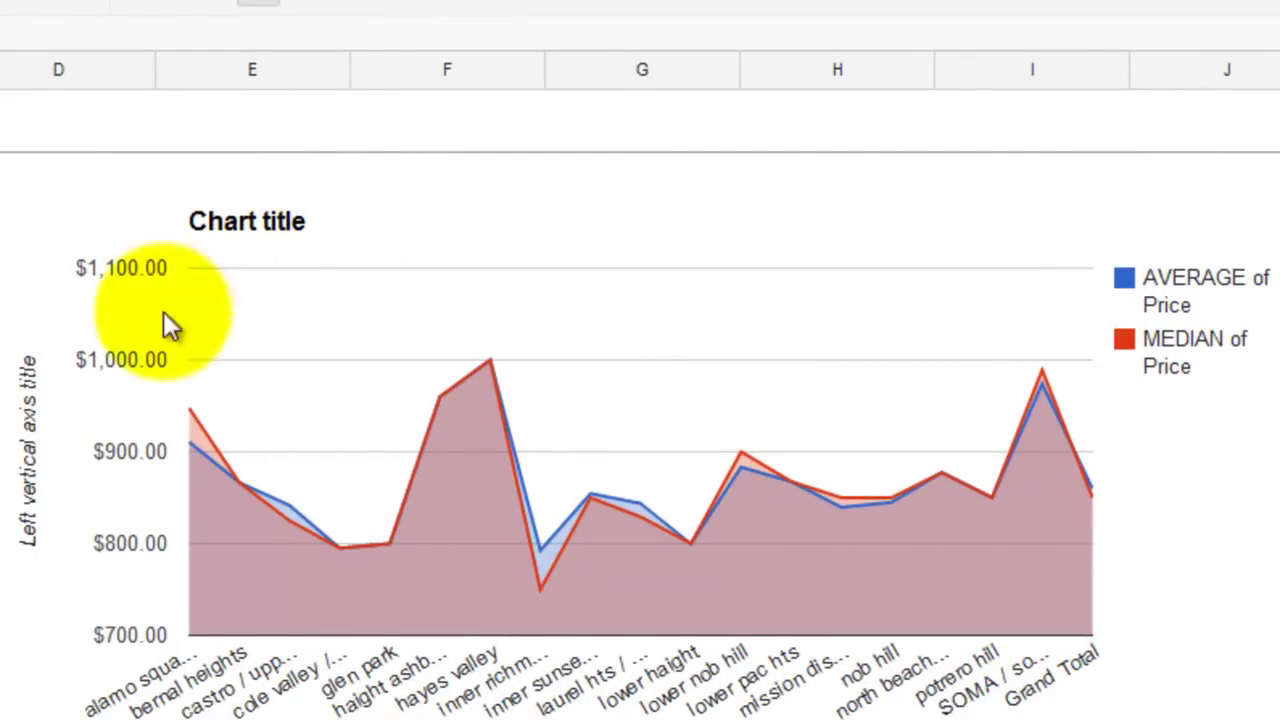
{"action": "left_click", "coordinate": [47, 505]}
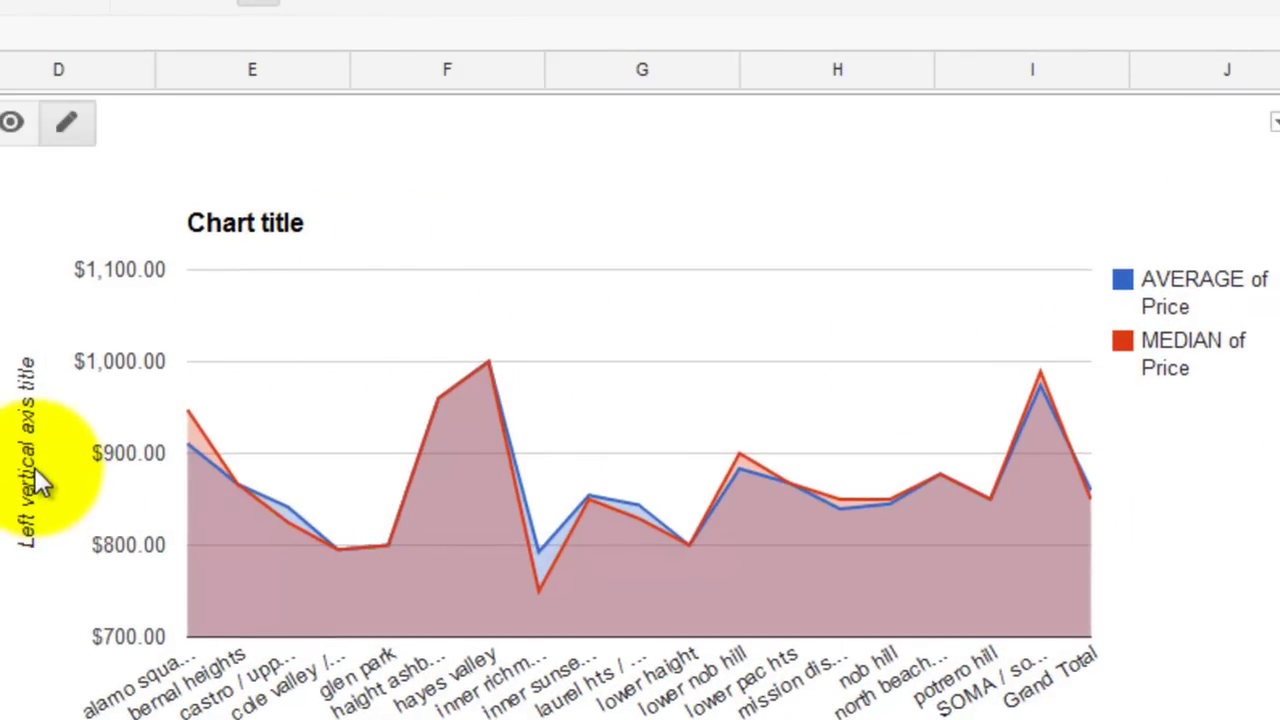
{"action": "left_click", "coordinate": [47, 487]}
{"action": "key", "text": "BackSpace"}
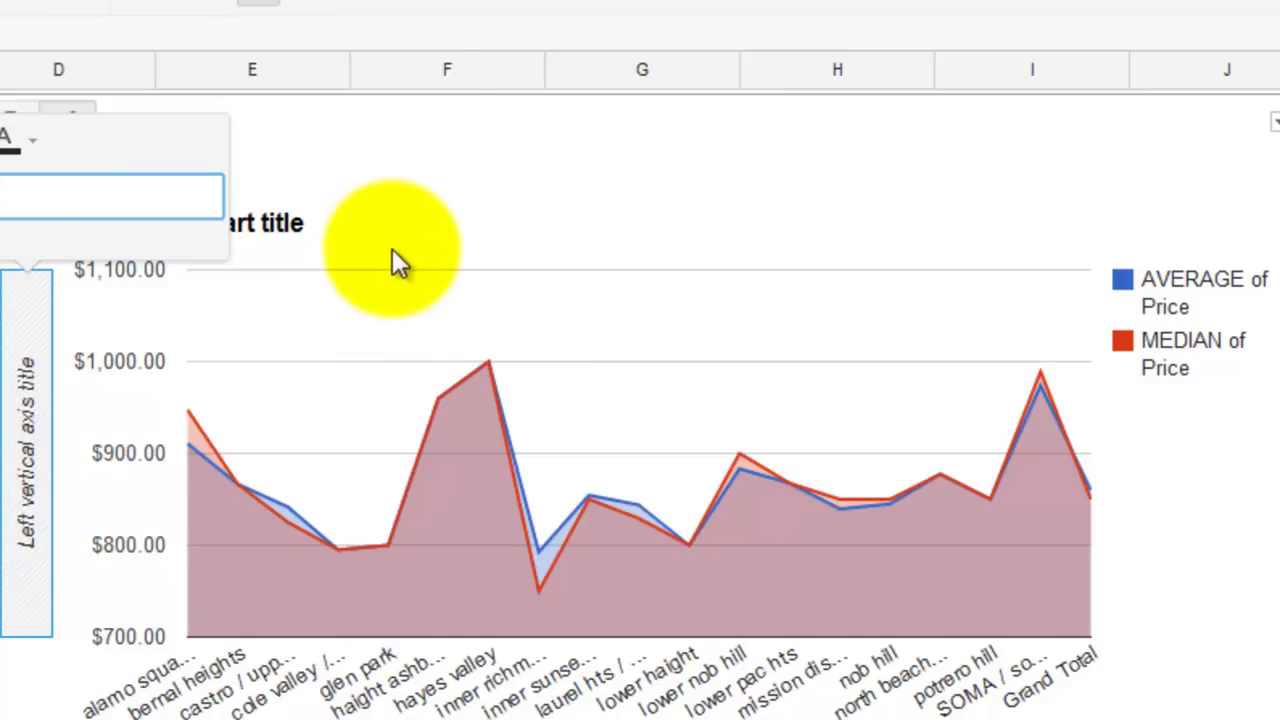
{"action": "left_click", "coordinate": [442, 205]}
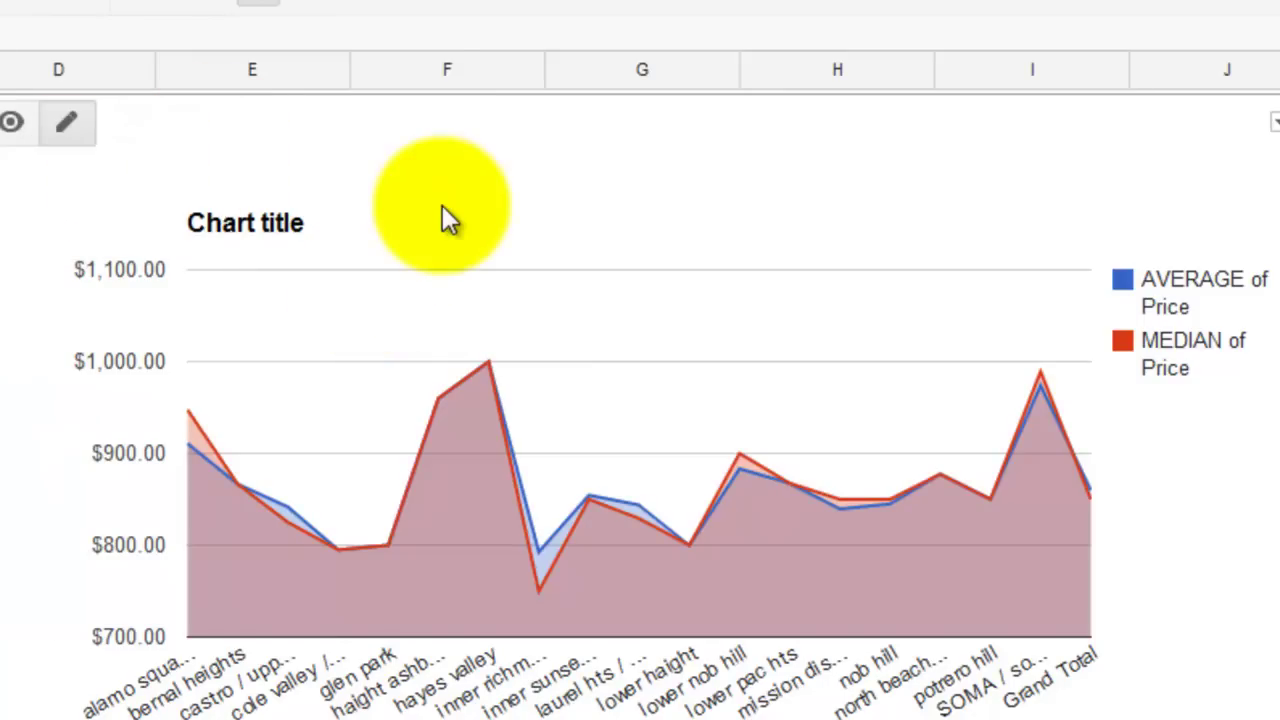